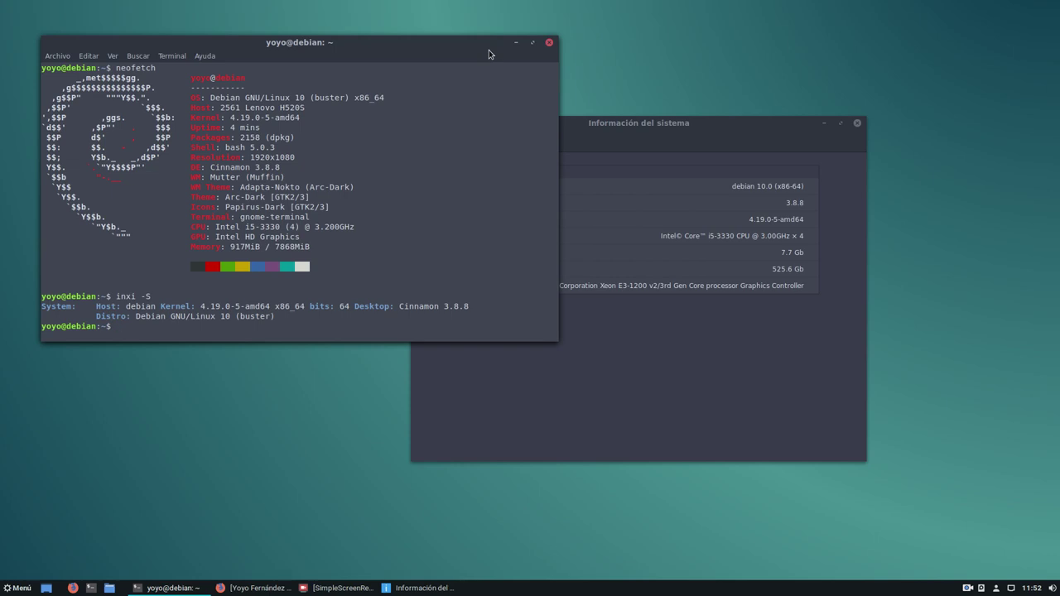
Minimize the system information window and move the terminal window toward the middle of the desktop.
click(823, 122)
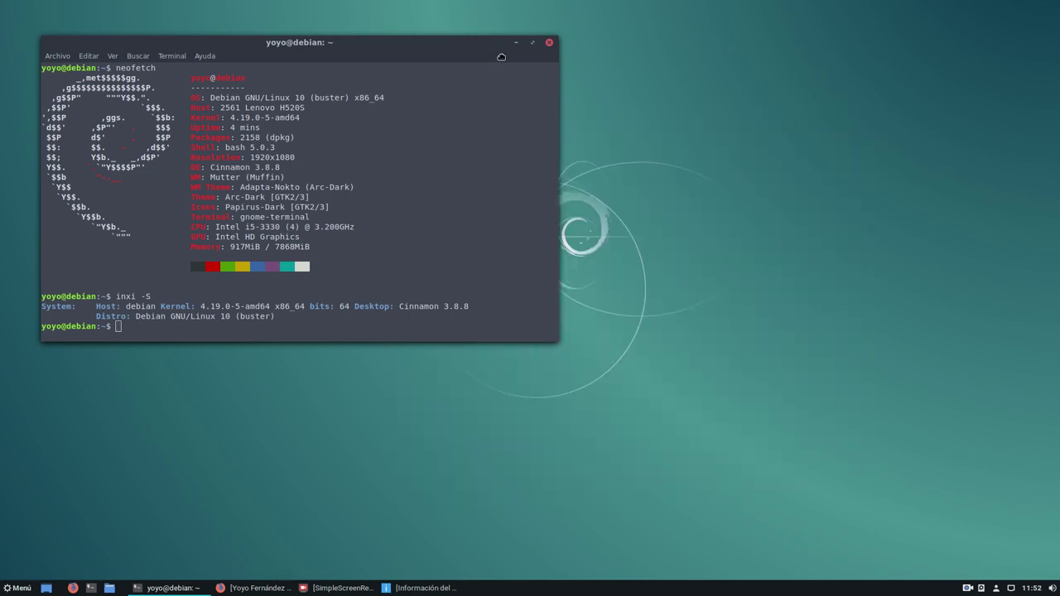
drag(461, 48, 613, 69)
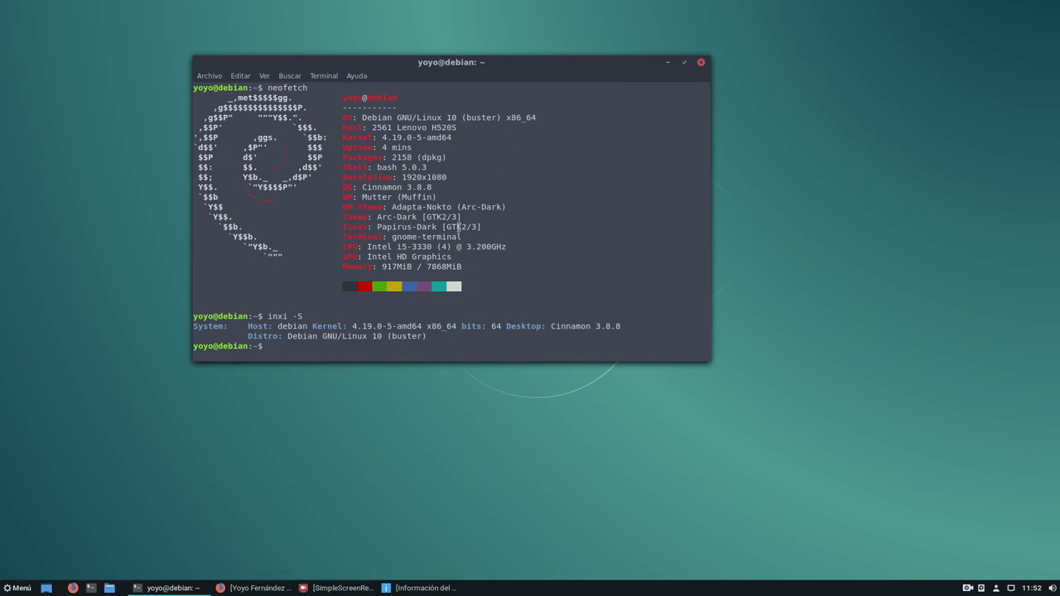
Switch to Firefox and load linuxmint.com in a new browser tab.
click(243, 589)
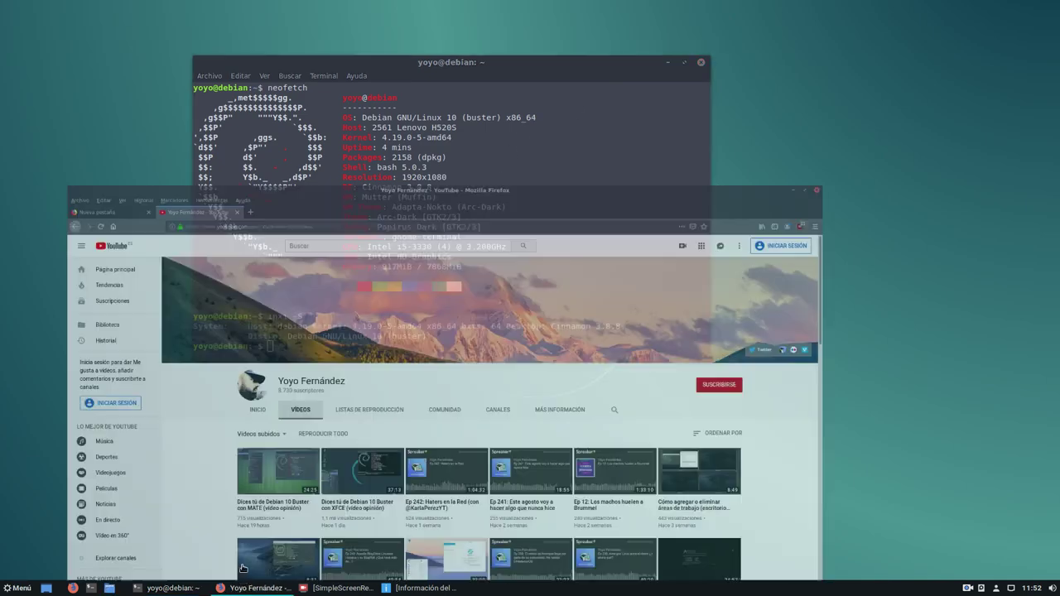
click(257, 37)
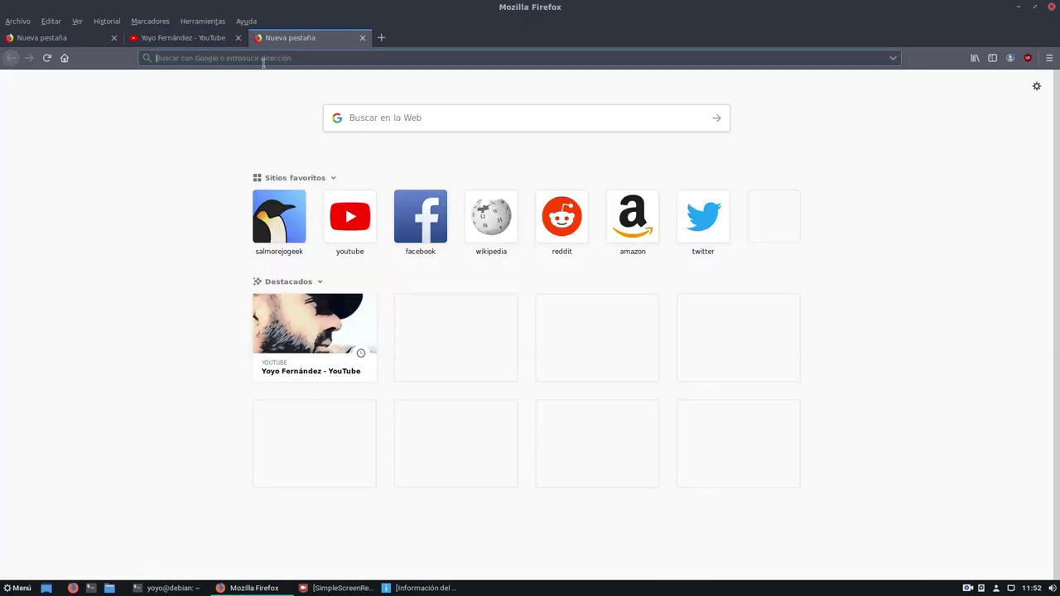
text(li)
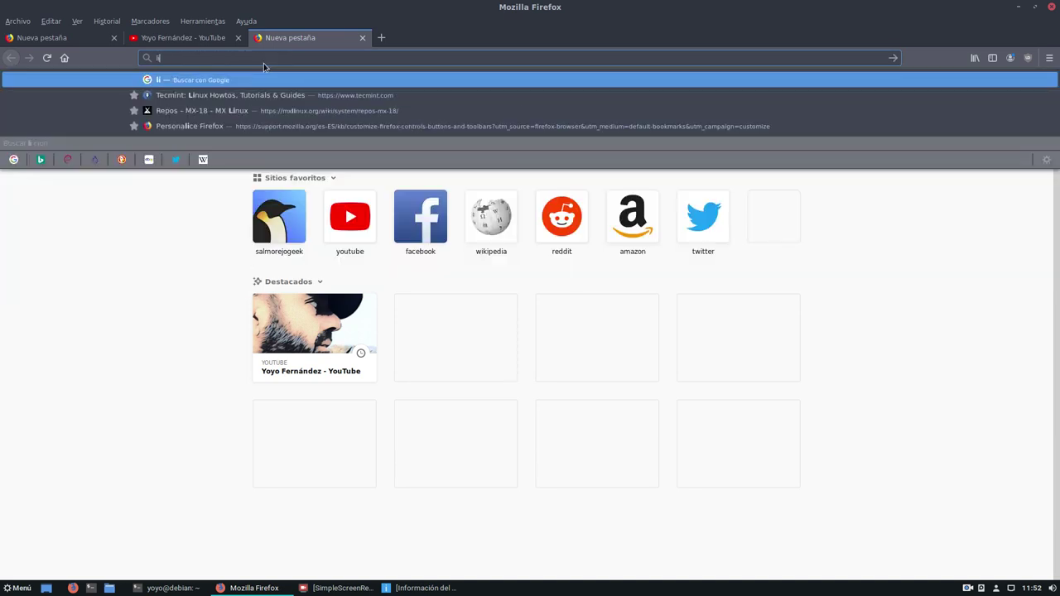
text(nuxmint.com)
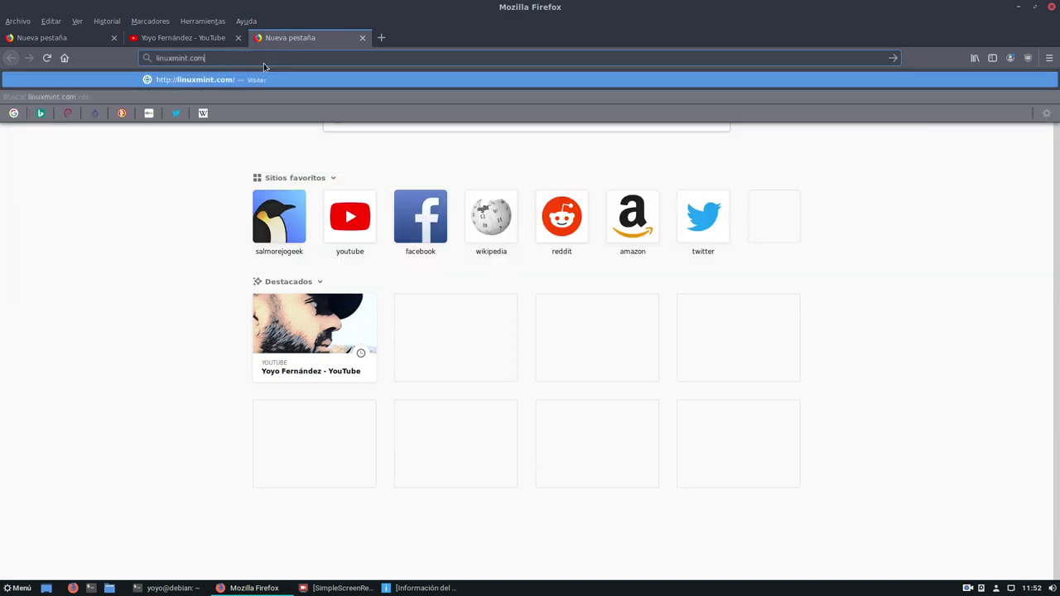
key(Return)
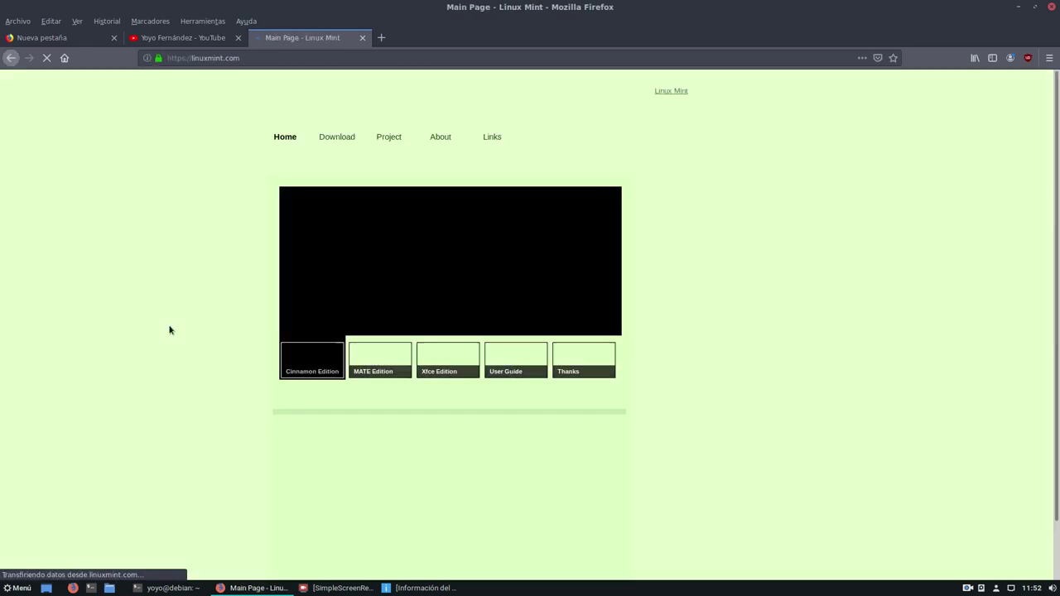
Go to the LMDE 3 download page, view its desktop screenshot at full size and return to the page.
mouse_move(333, 139)
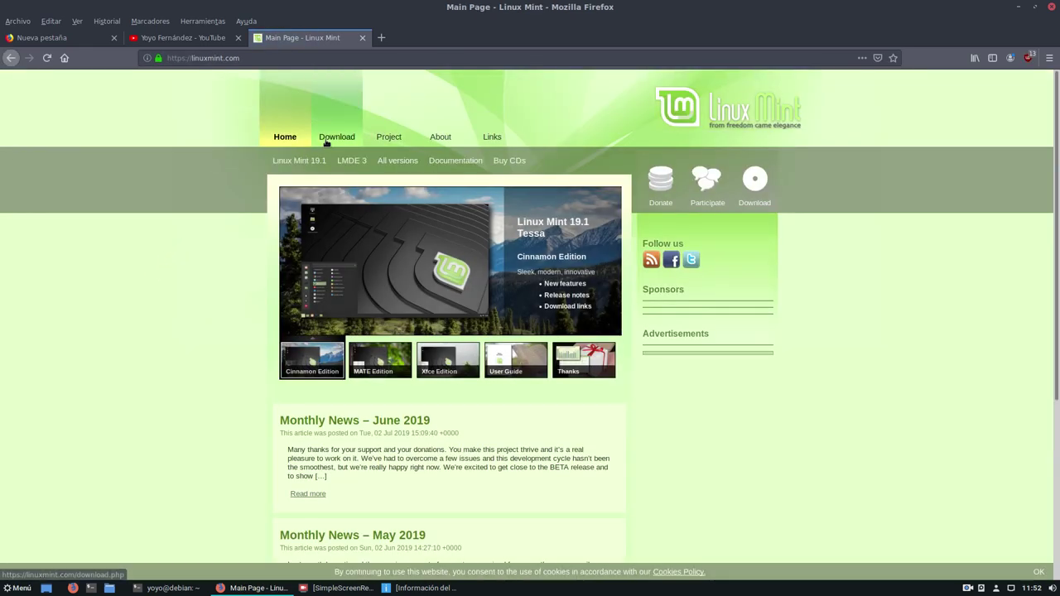
click(349, 162)
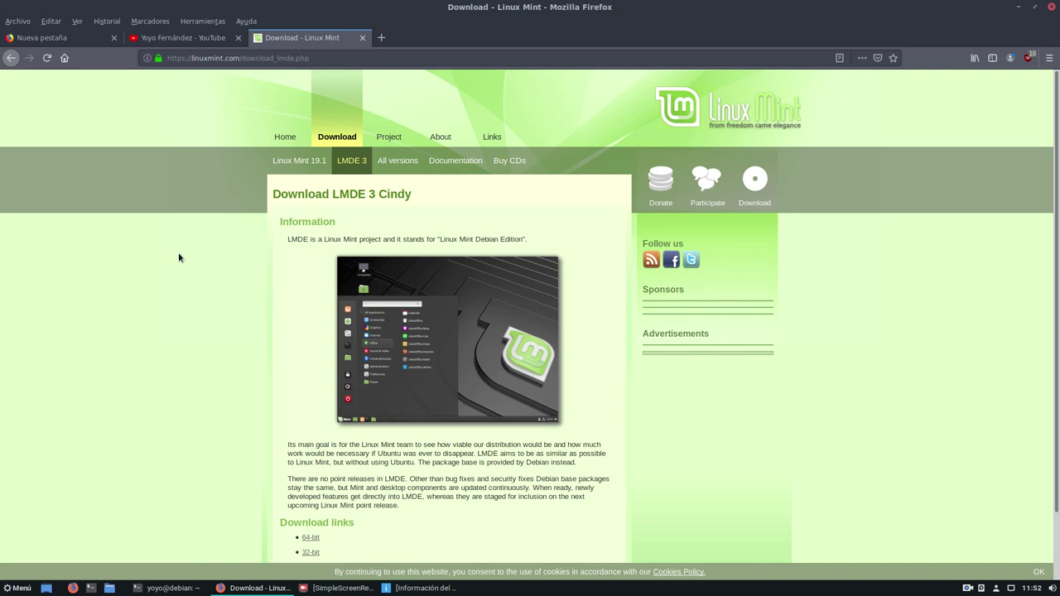
click(389, 377)
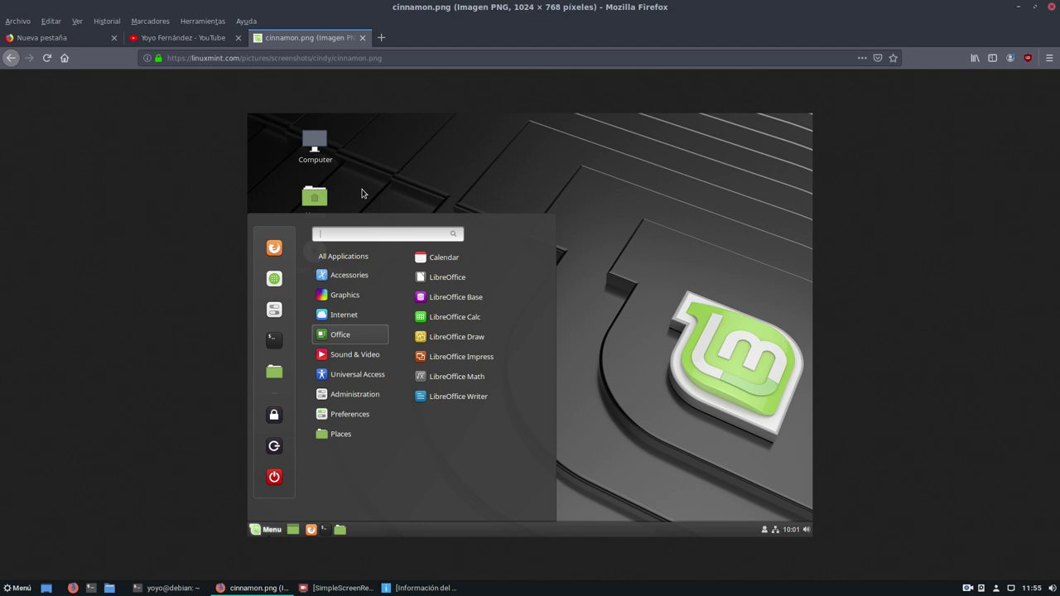
click(11, 58)
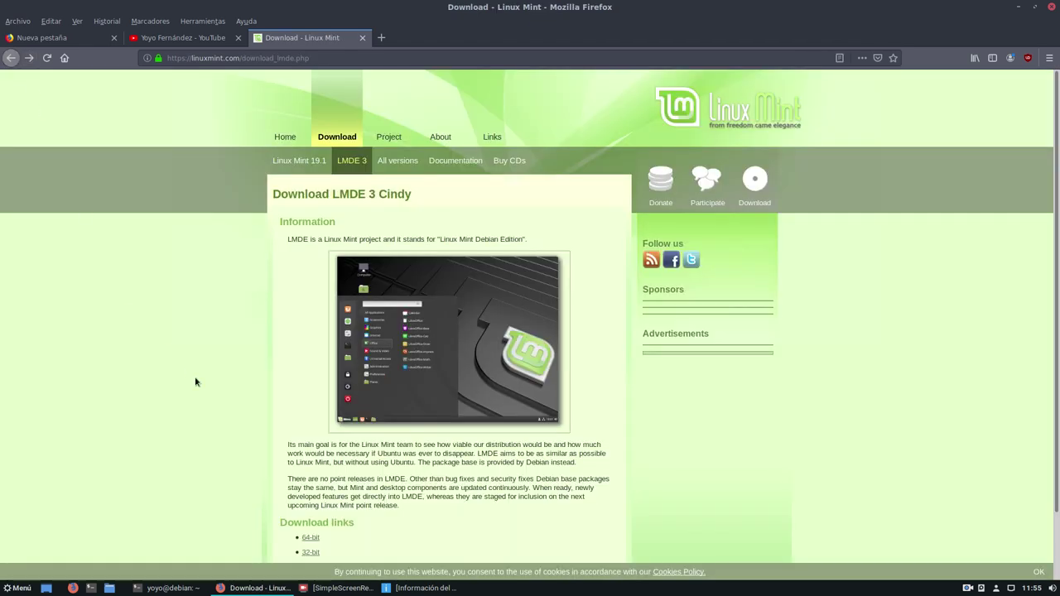
Go to the Linux Mint 19.1 download page and view the Cinnamon edition screenshot at full size.
click(314, 166)
click(315, 330)
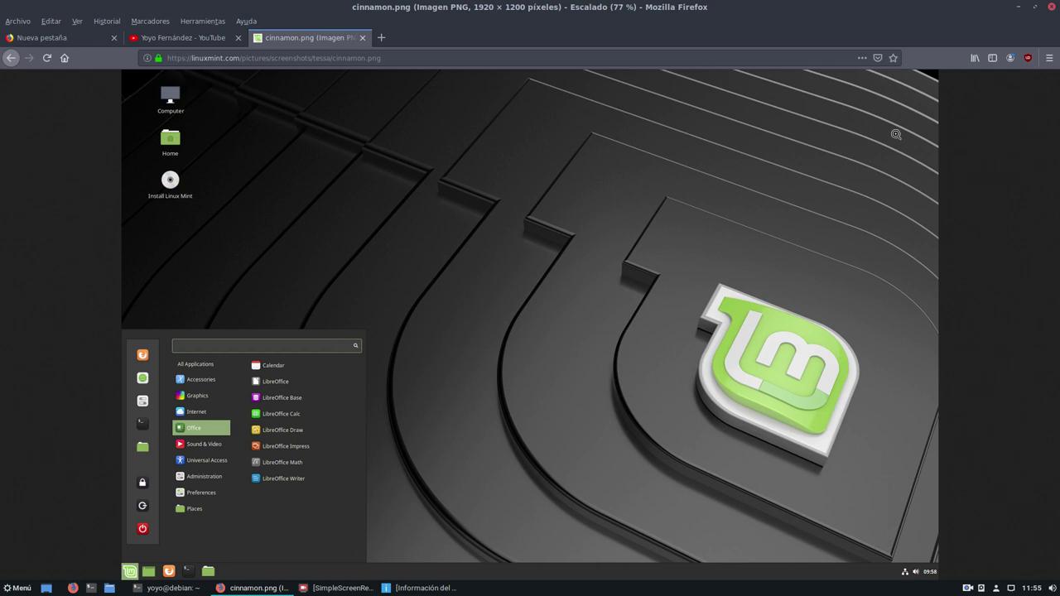
Clear the desktop by minimizing Firefox and the terminal window.
click(1018, 5)
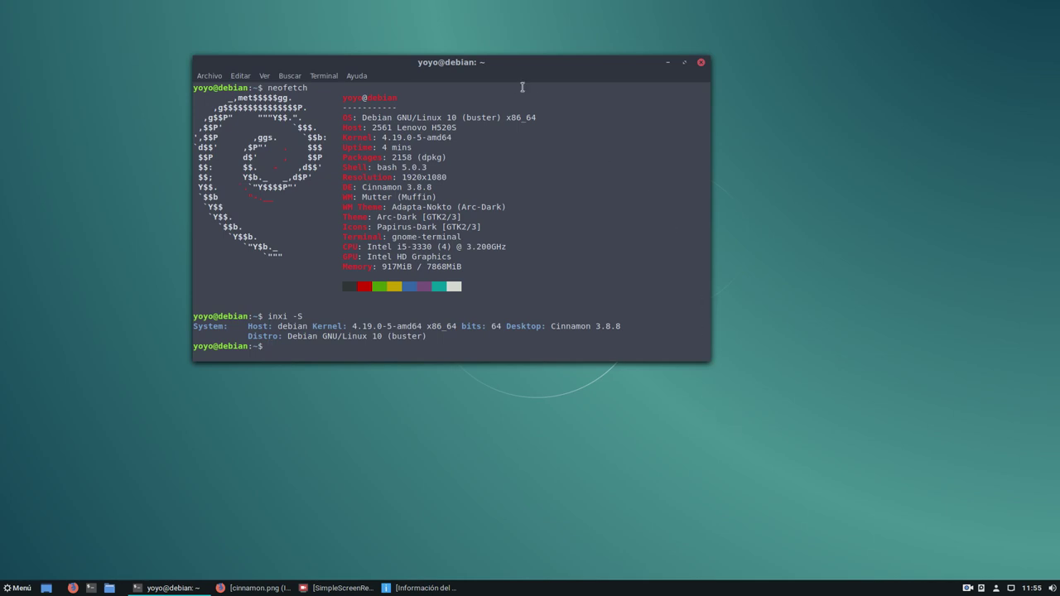
drag(515, 66, 566, 72)
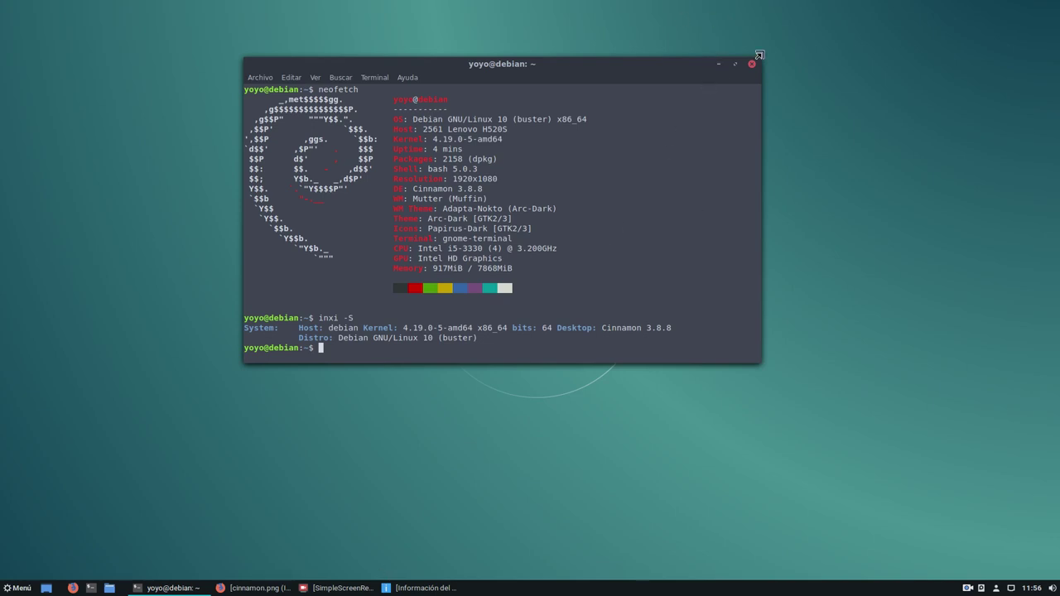
click(719, 64)
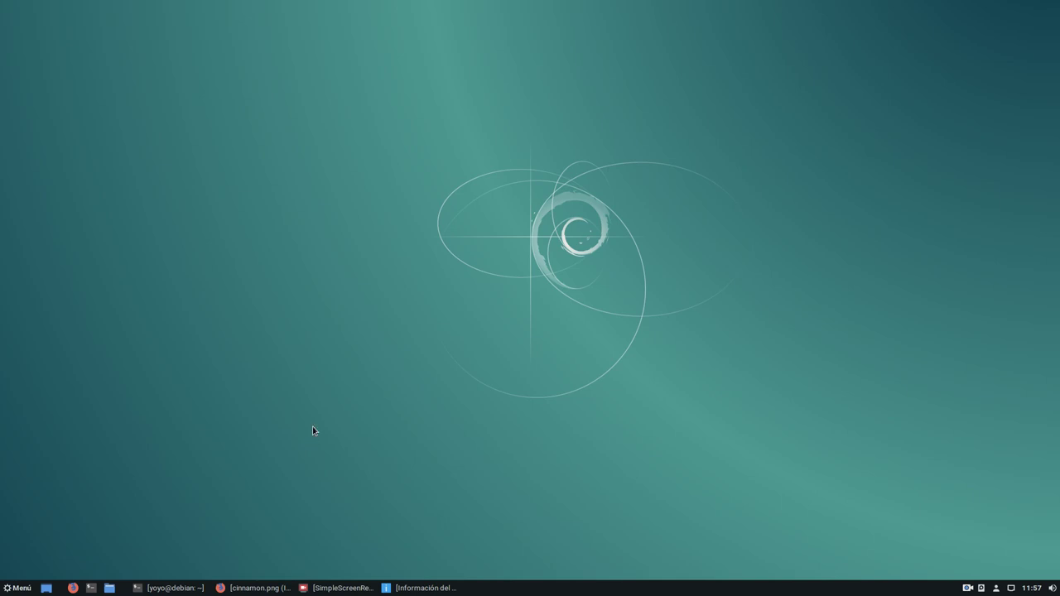
Restore the system information window, return to the full settings overview and enlarge the window until every category is visible.
click(429, 588)
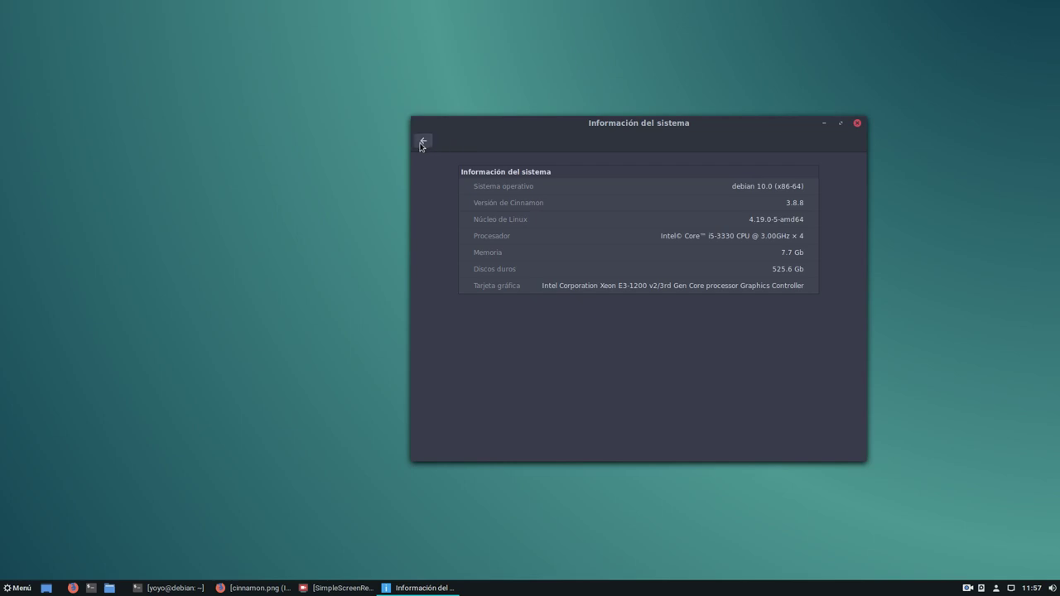
click(422, 143)
drag(526, 124, 317, 58)
scroll(447, 331, up, 5)
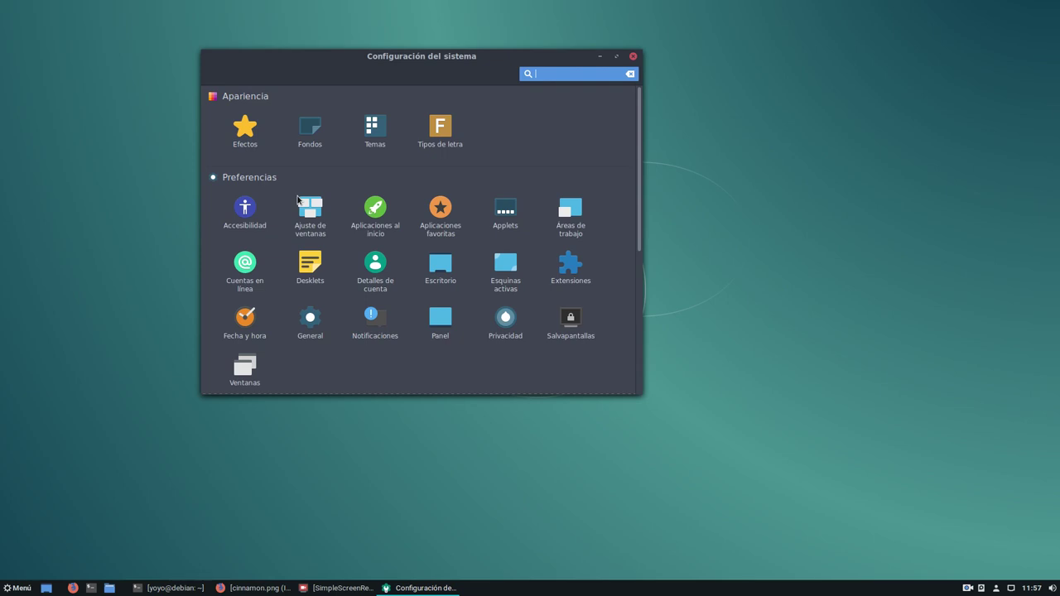
drag(640, 394, 977, 525)
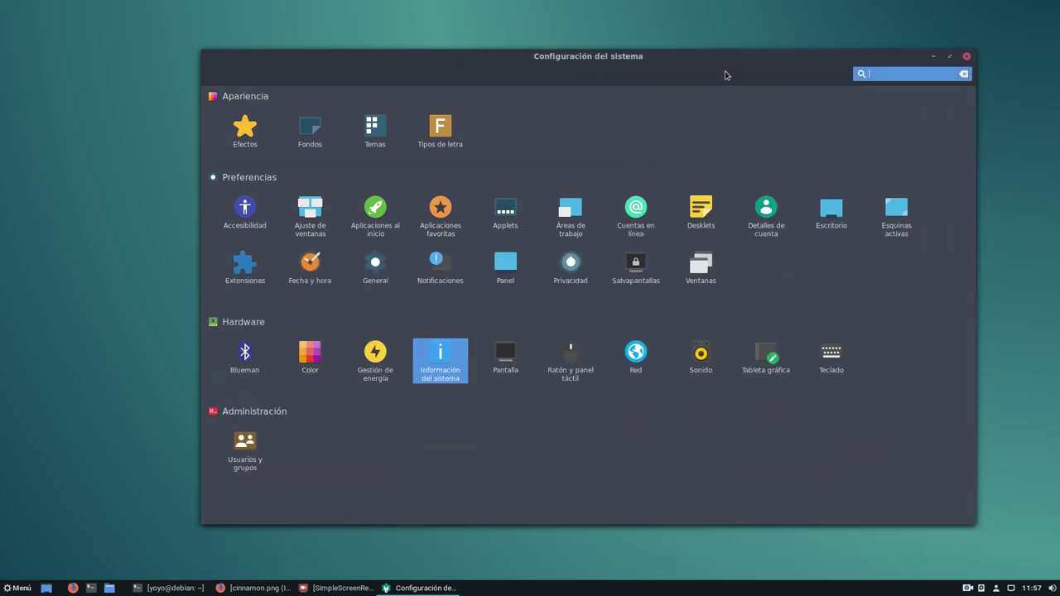
drag(700, 64, 647, 49)
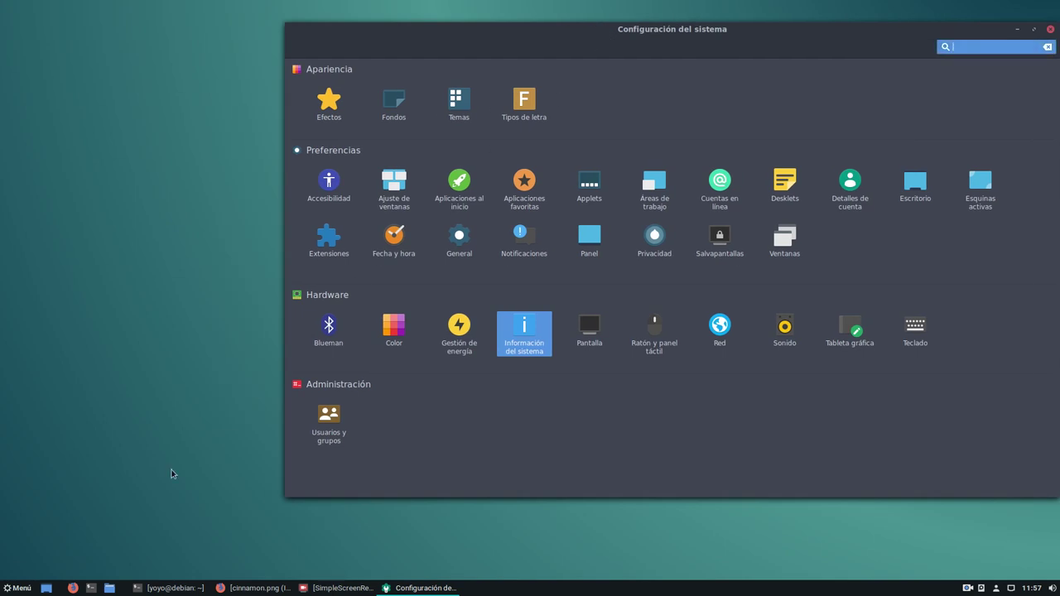
Look at the Administración category in the Cinnamon applications menu and close the menu.
key(super)
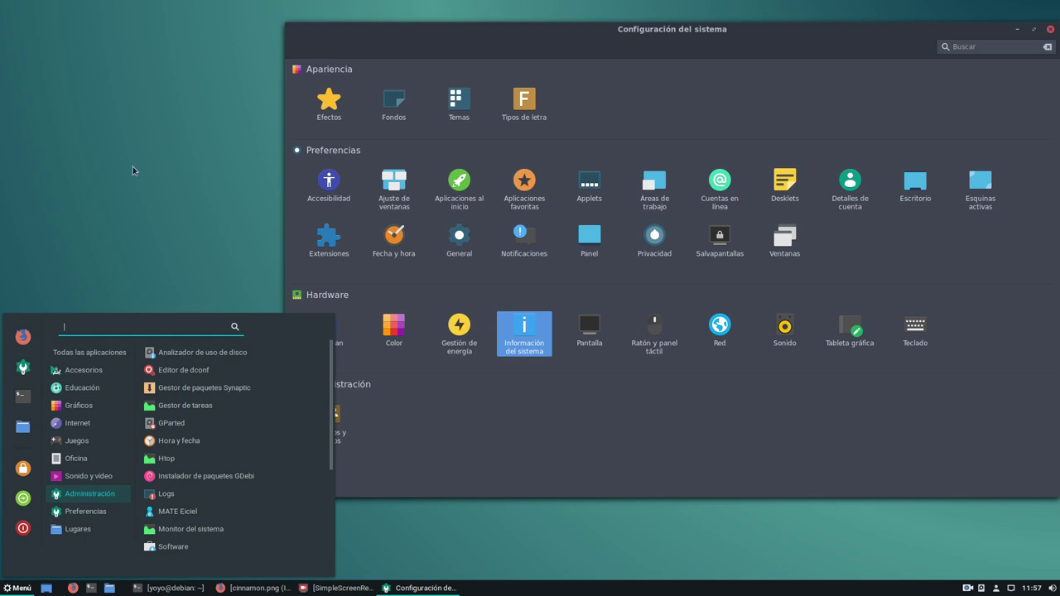
click(486, 74)
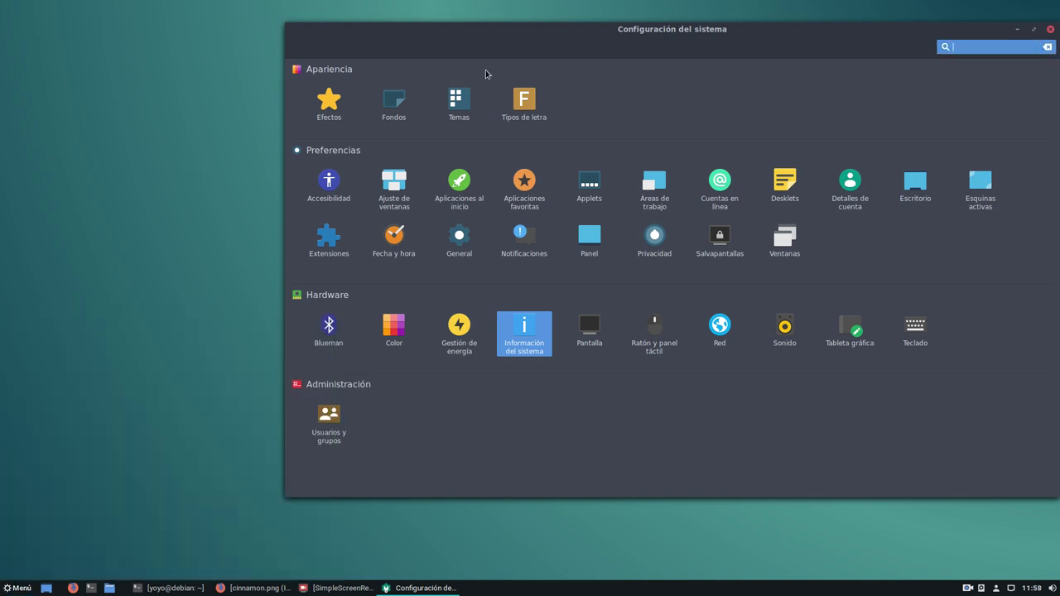
Move the Configuración del sistema window near the desktop's upper-left corner and resize it to fit all setting categories.
drag(642, 37, 542, 48)
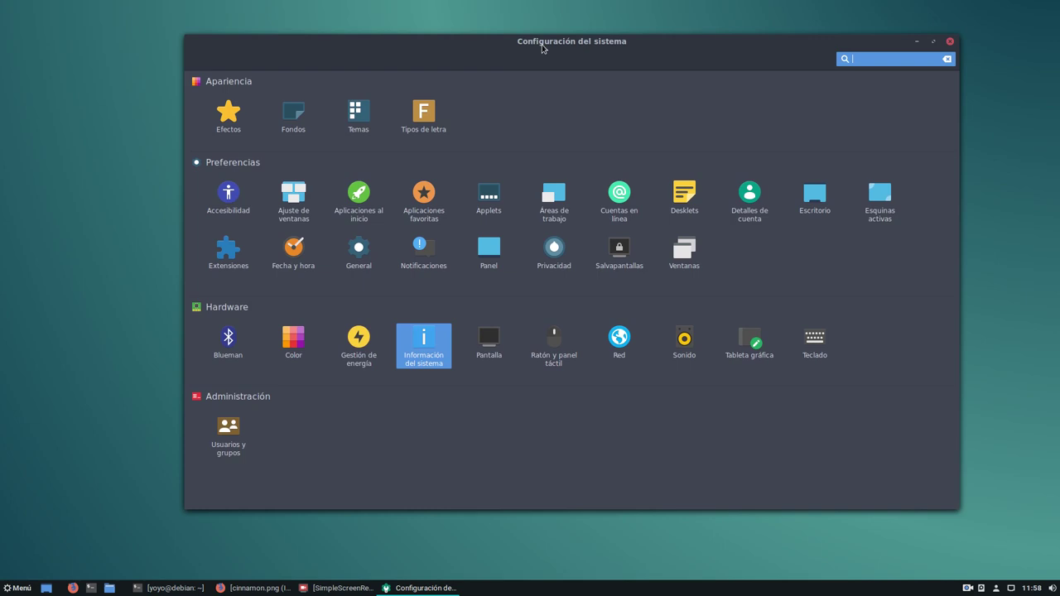
drag(497, 40, 376, 44)
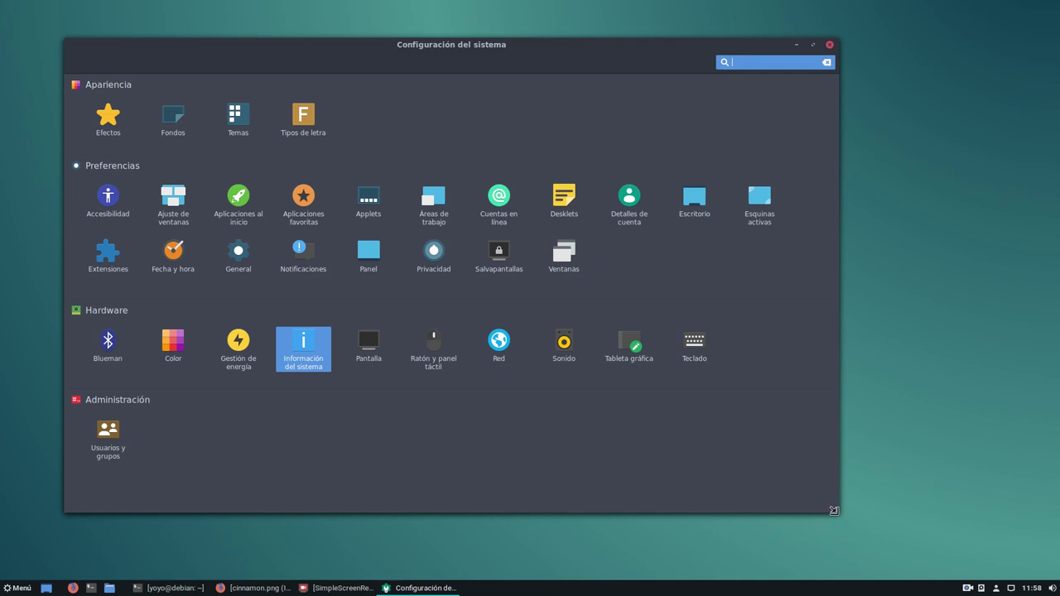
drag(838, 512, 1043, 547)
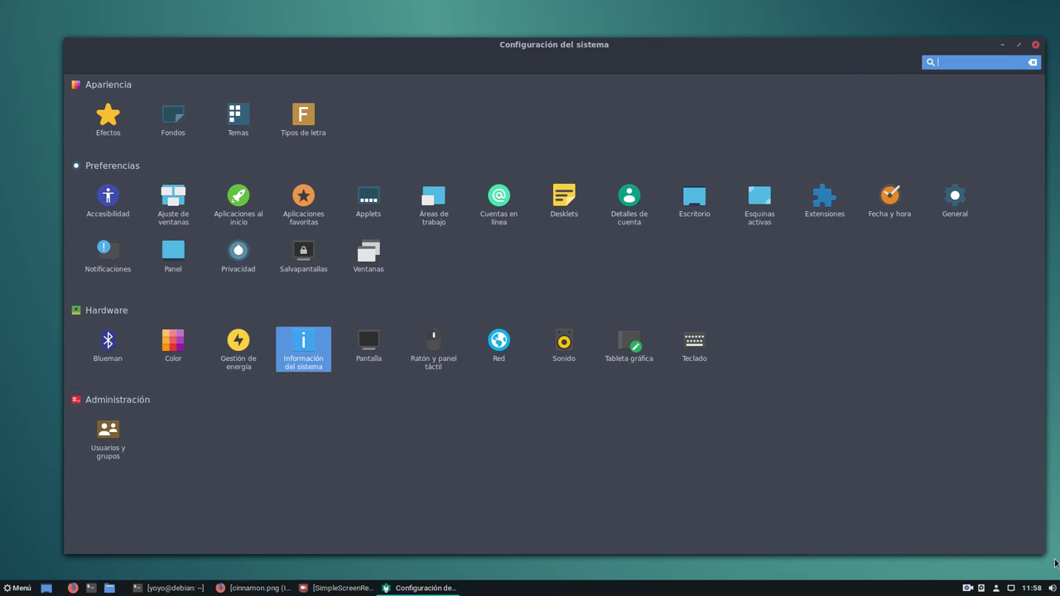
drag(919, 549, 781, 512)
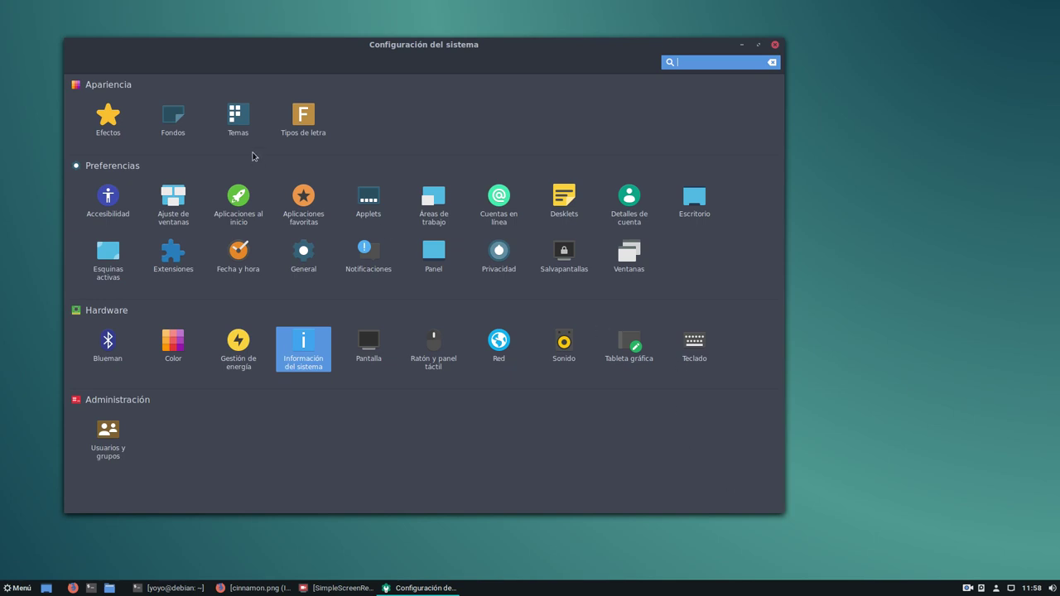
Open the Temas settings and examine the available window border, icon and control themes without choosing one.
click(243, 128)
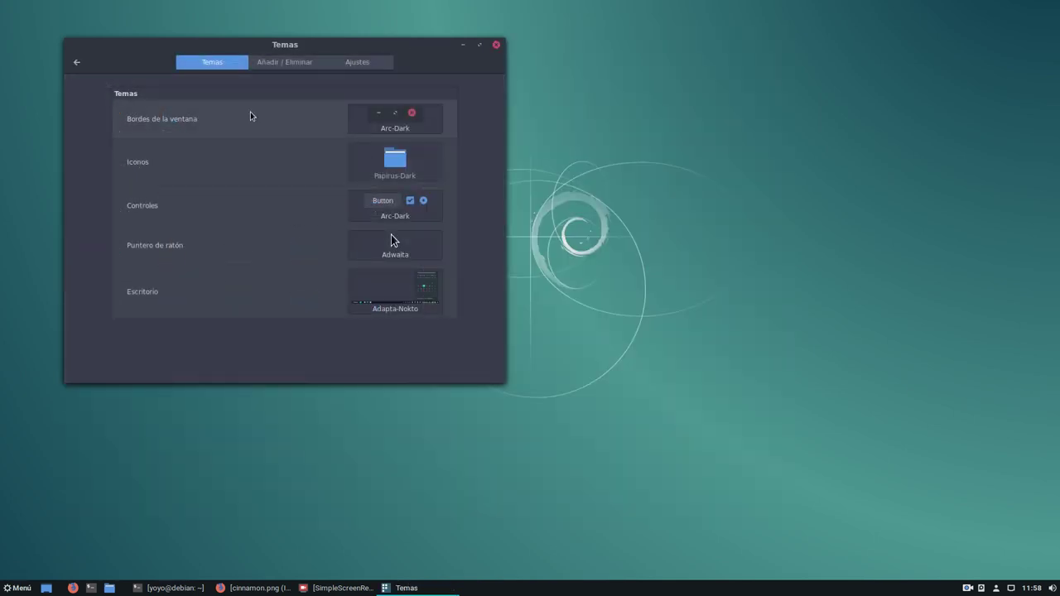
click(381, 131)
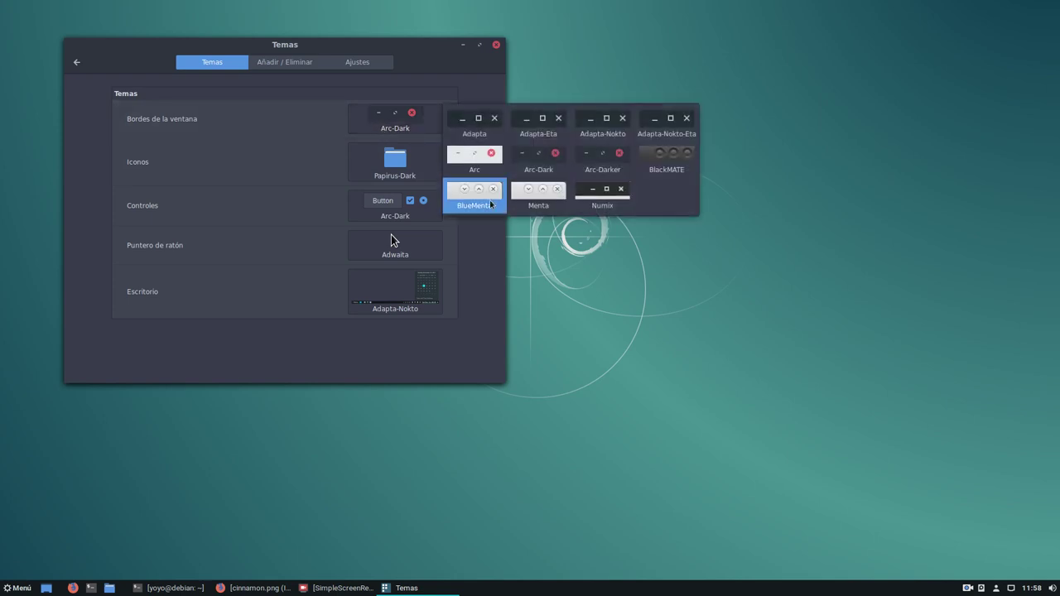
click(414, 65)
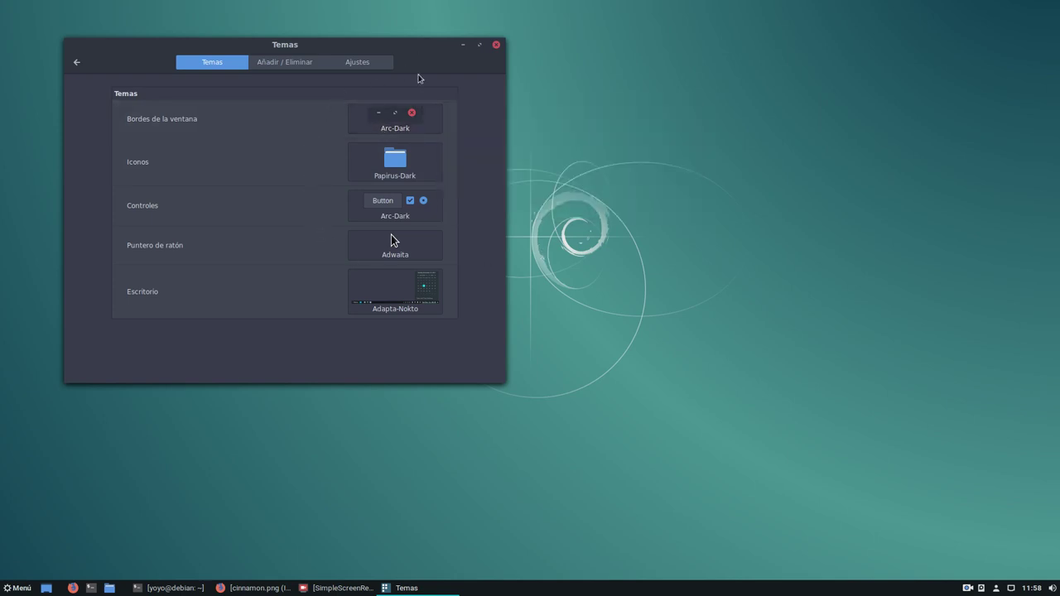
click(401, 161)
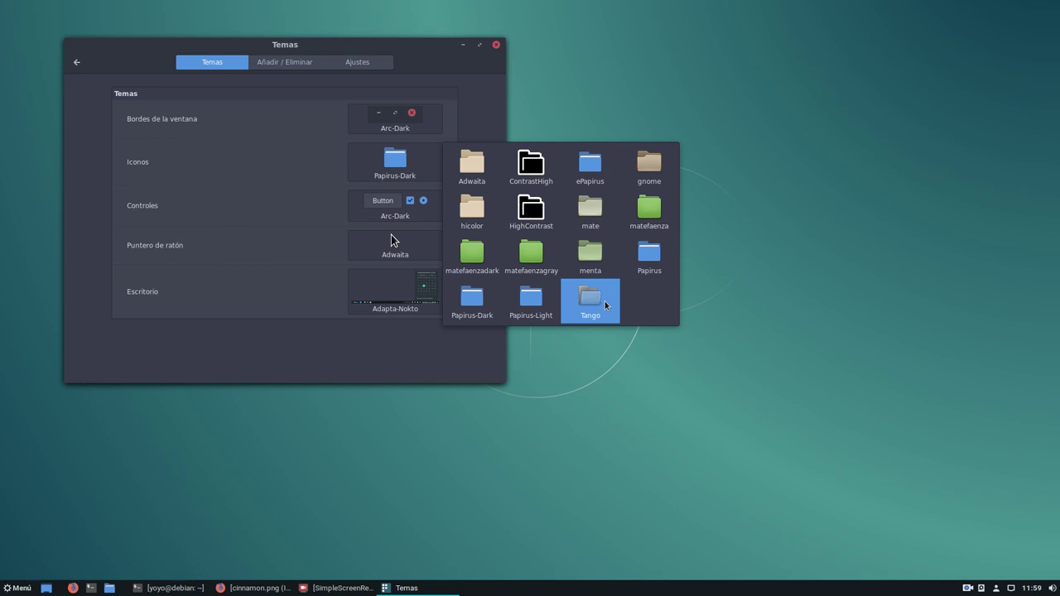
click(426, 53)
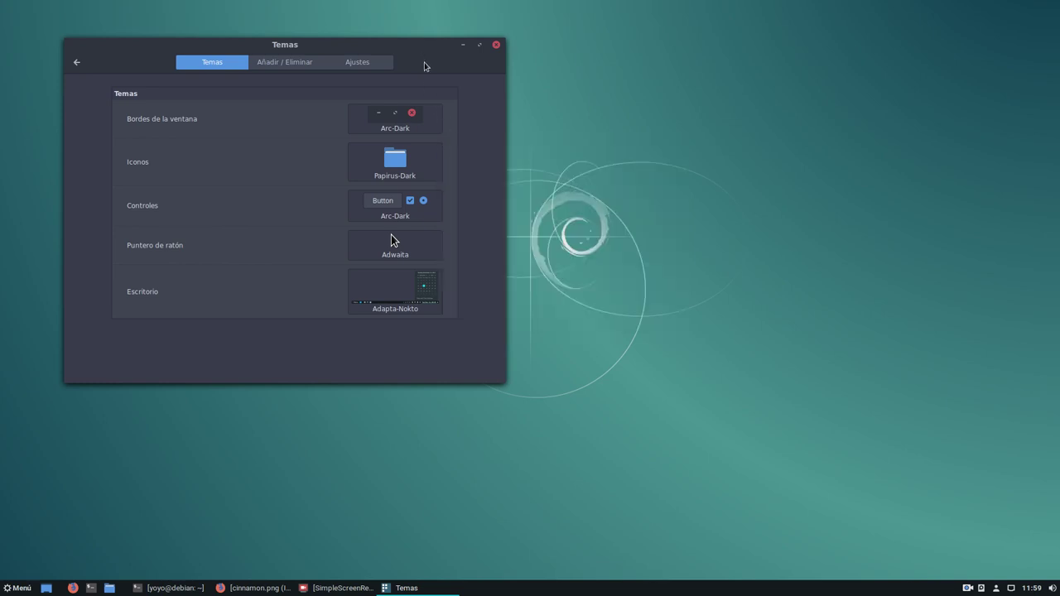
click(404, 219)
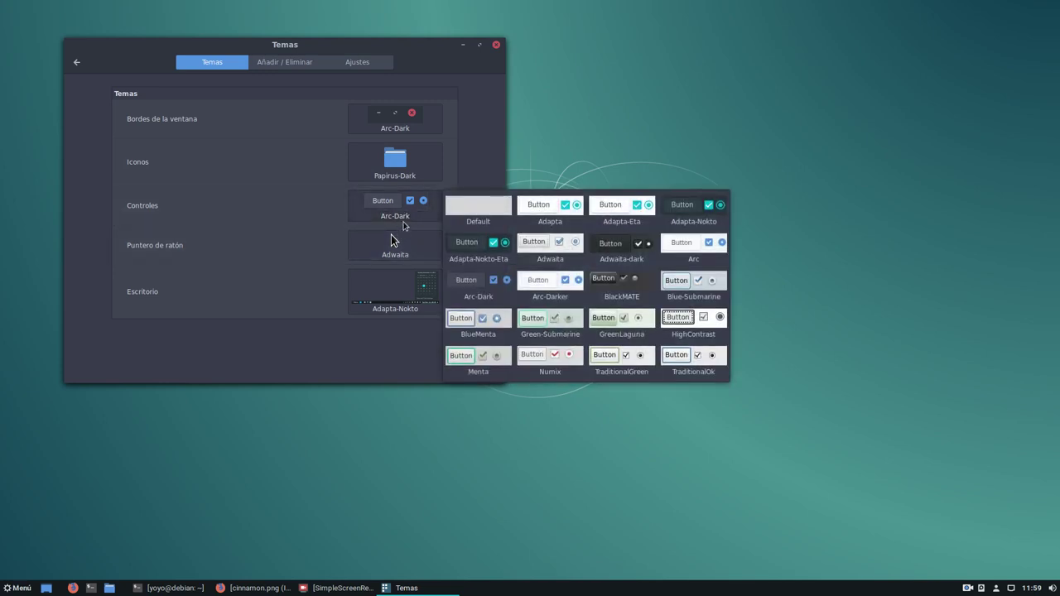
click(301, 346)
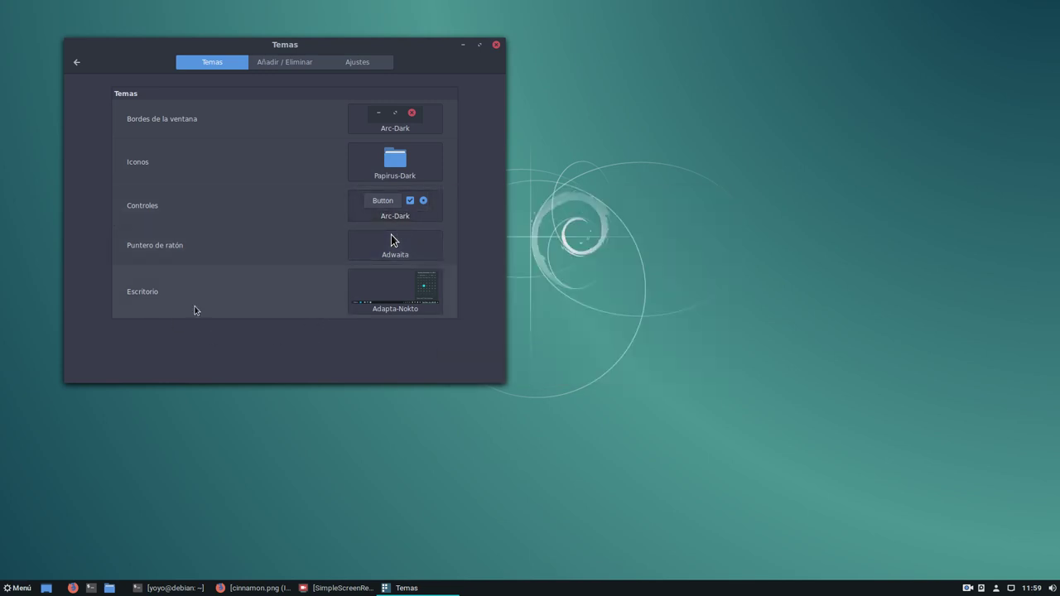
Set the Escritorio theme to Arc-Dark and open the applications menu to check its look.
click(379, 299)
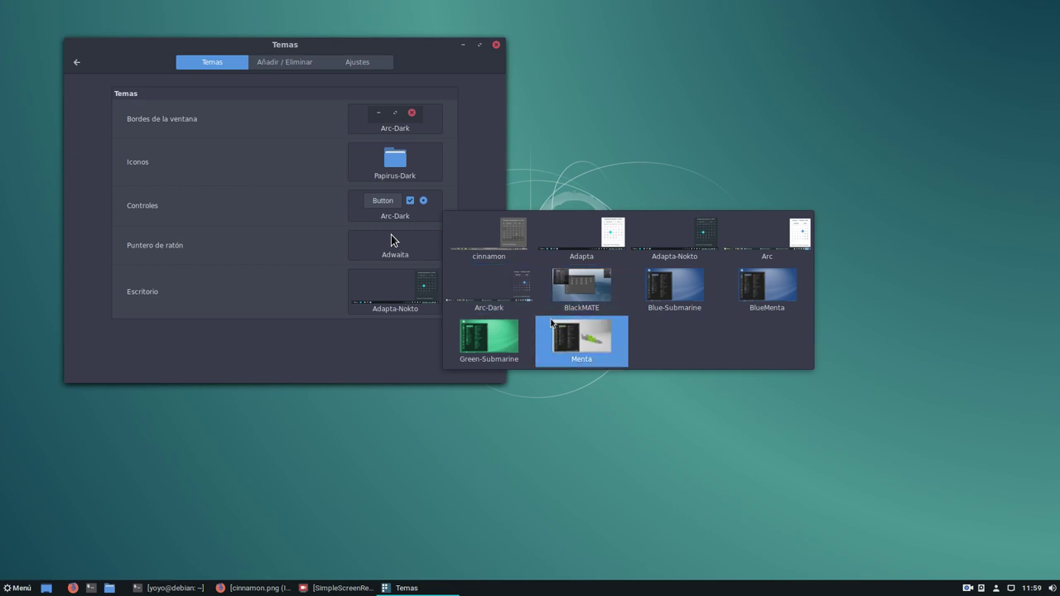
click(503, 298)
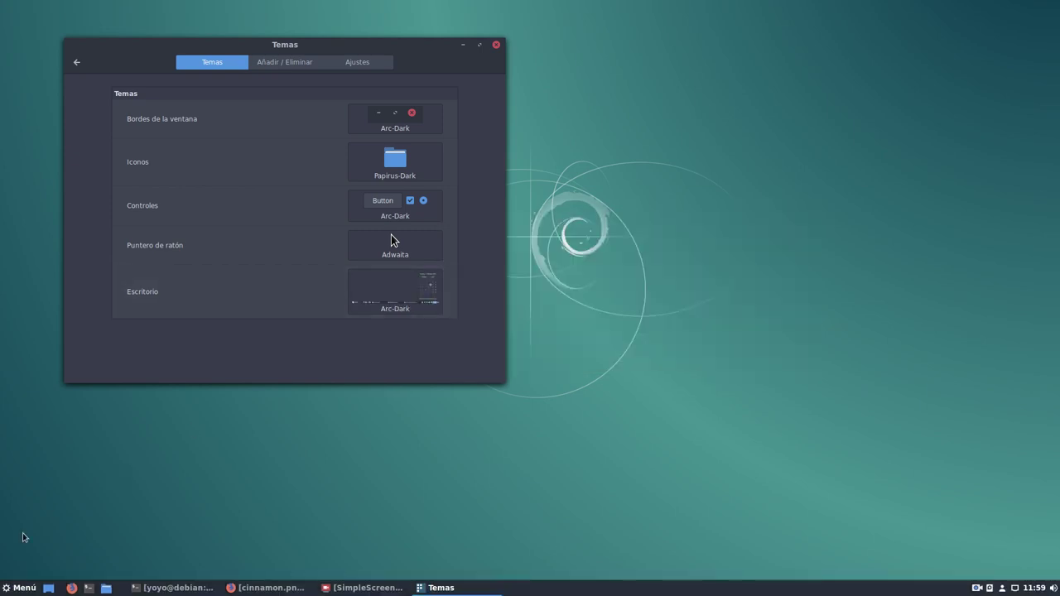
click(13, 587)
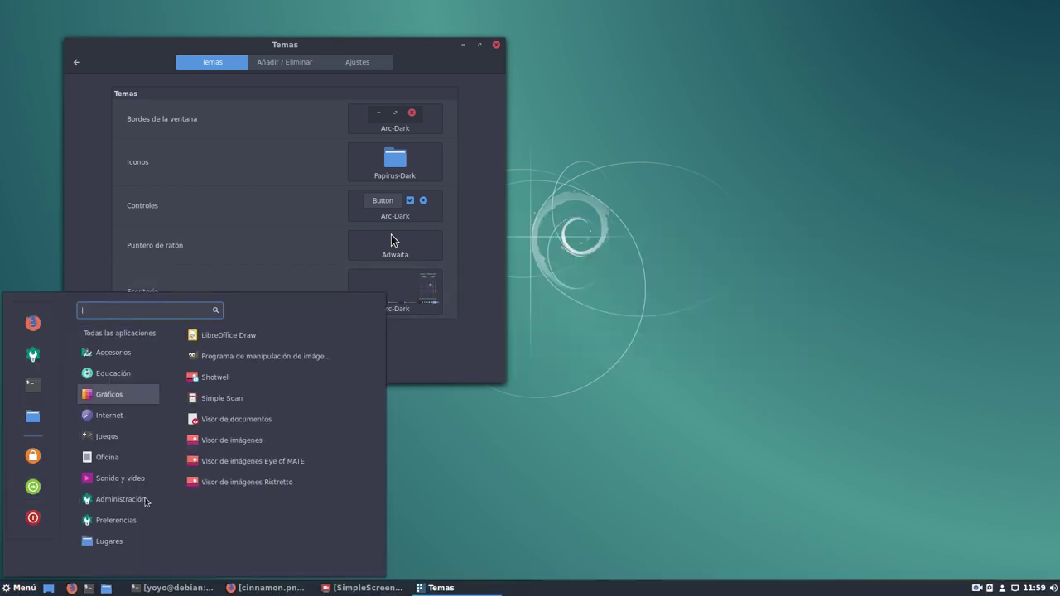
Close the applications menu and move the Temas window to the upper middle of the desktop.
mouse_move(144, 542)
click(635, 437)
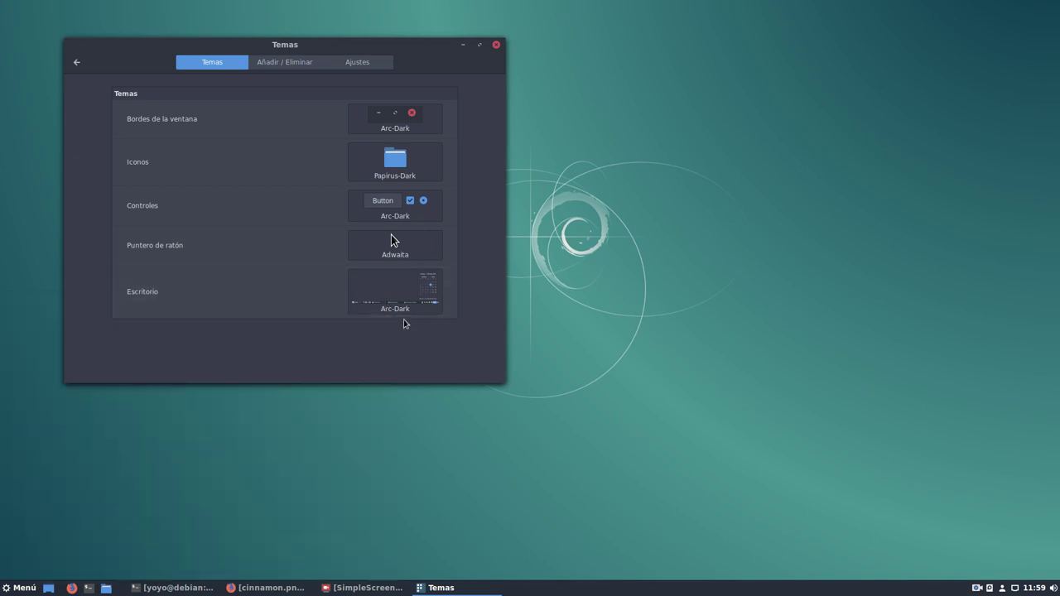
drag(440, 45, 694, 40)
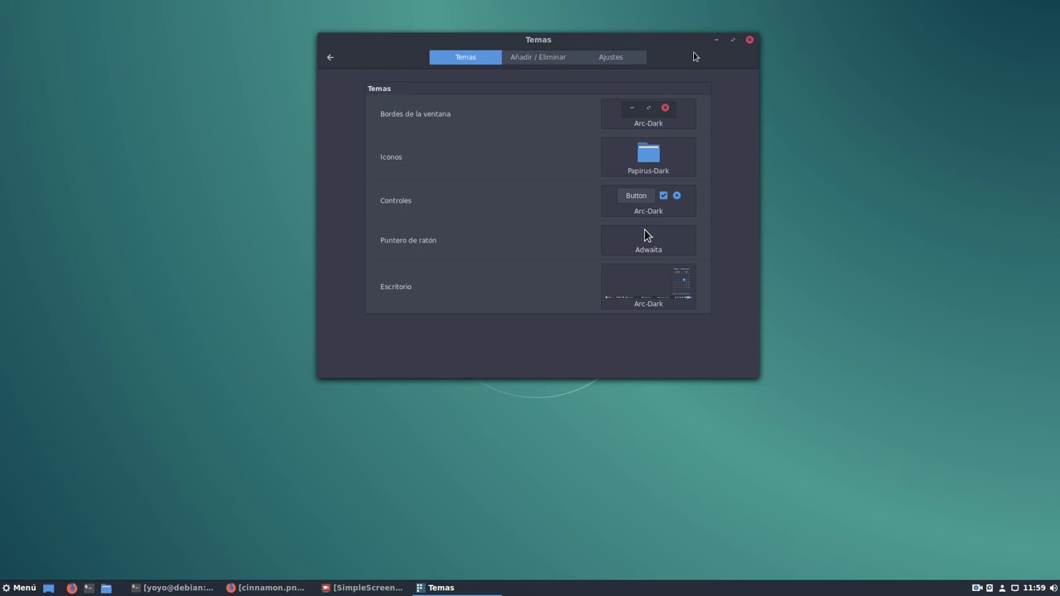
Return to the Configuración del sistema overview and enlarge and reposition its window so all setting categories fit.
click(329, 58)
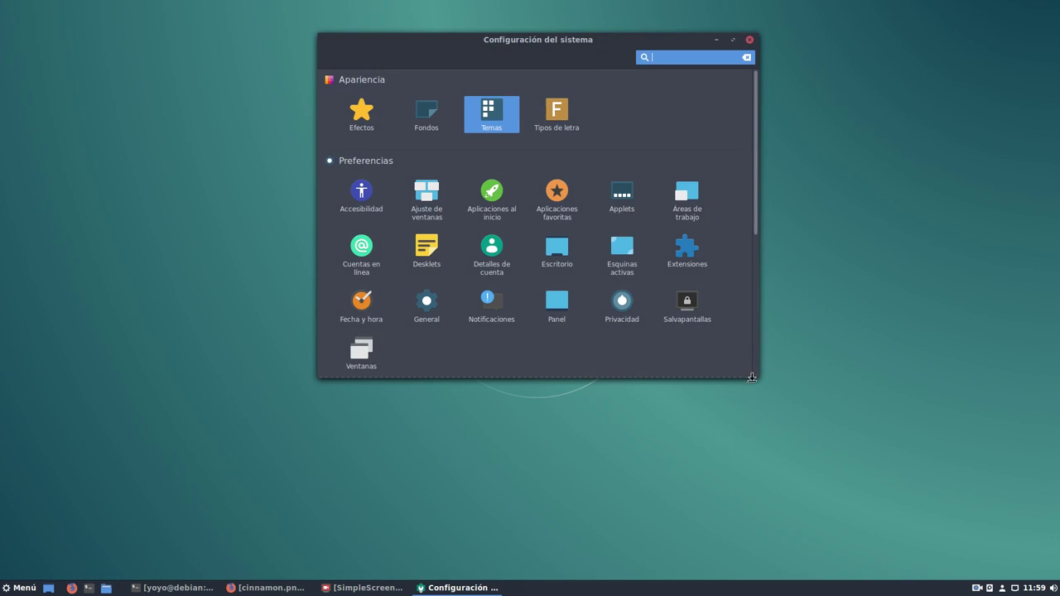
drag(752, 378, 1040, 530)
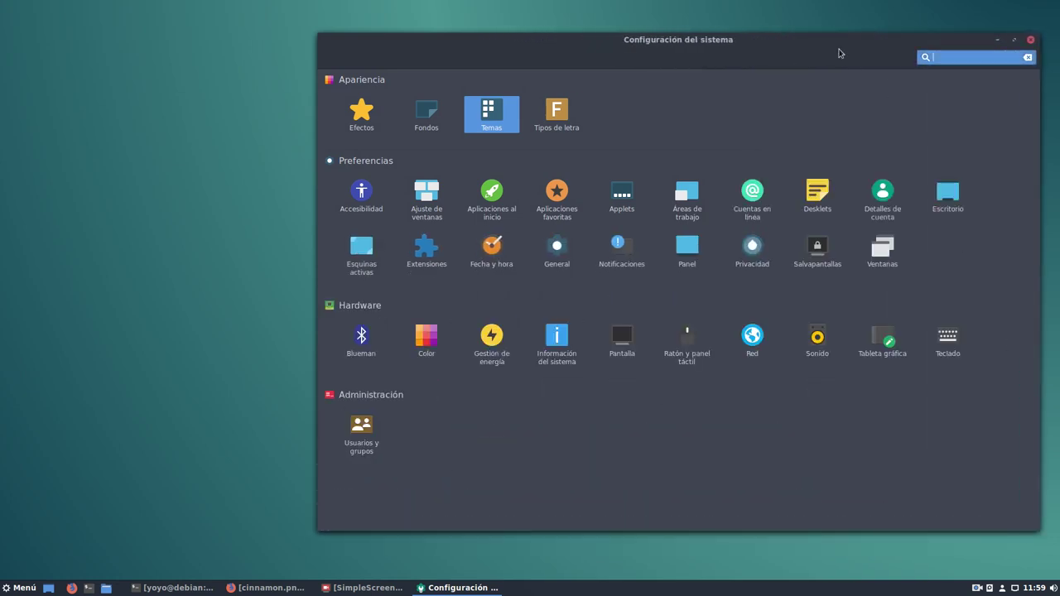
drag(734, 41, 507, 40)
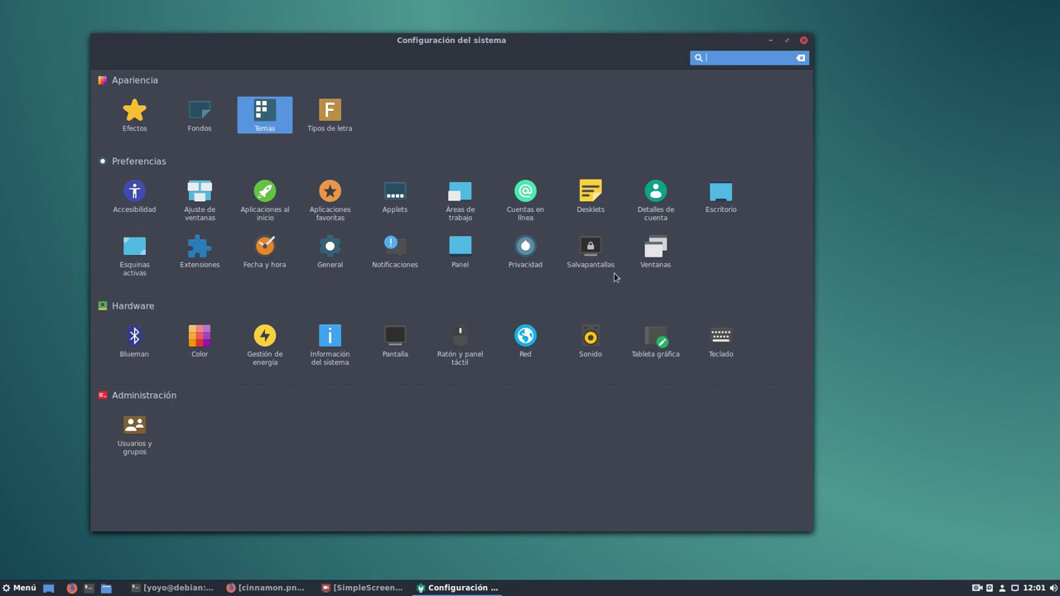
Minimize the Configuración del sistema window and look at the desktop's context menu options without choosing one.
click(771, 41)
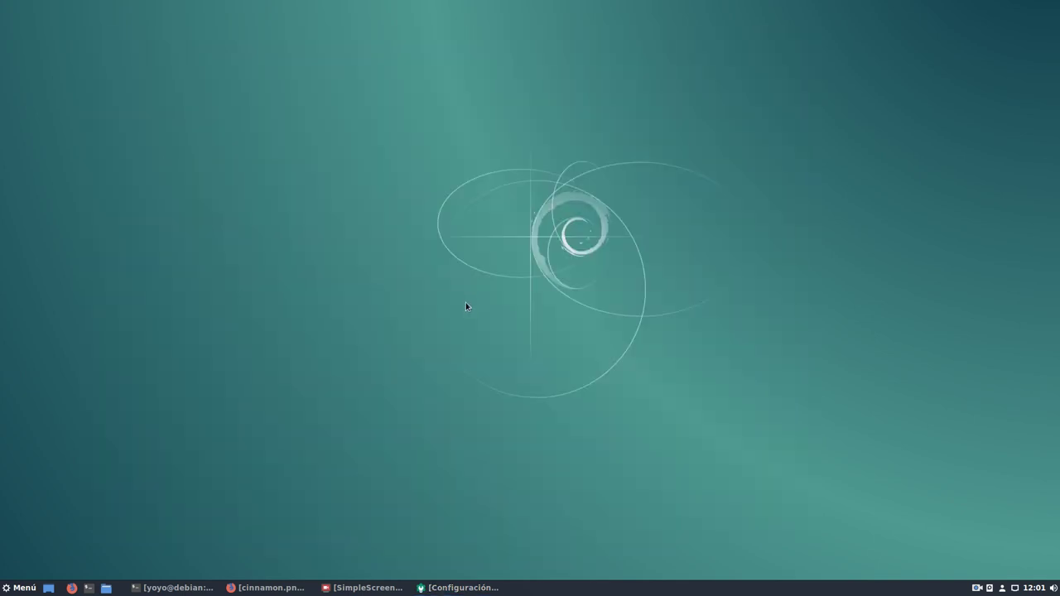
right_click(407, 158)
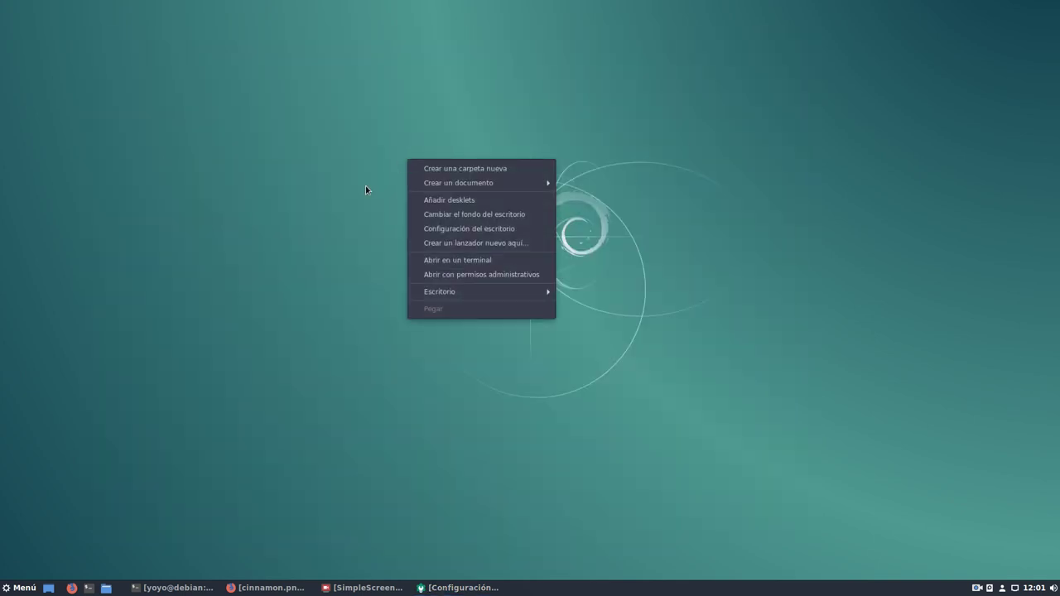
click(273, 213)
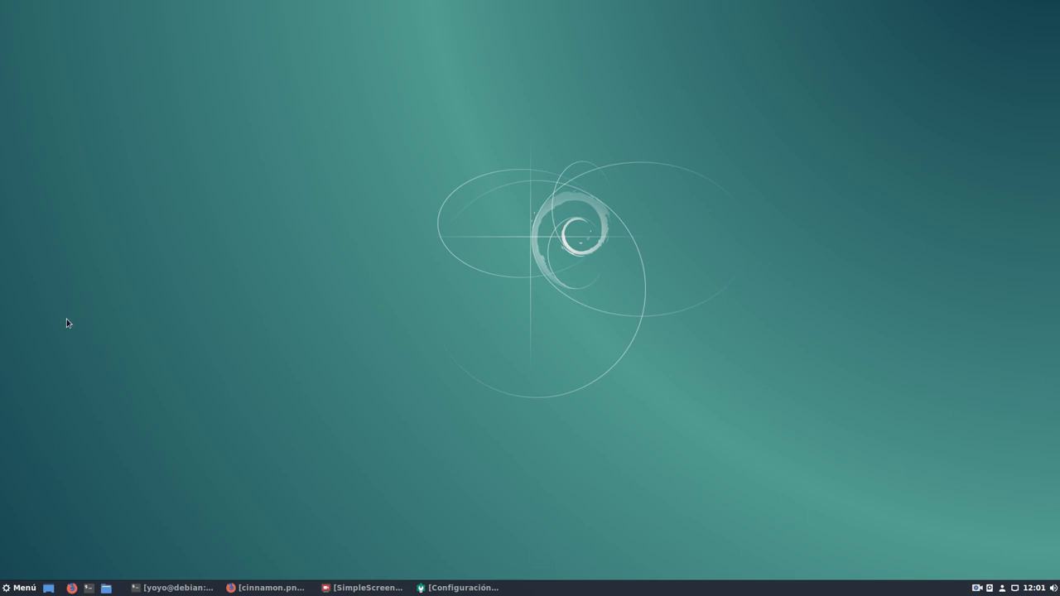
Open a new terminal window, enlarge it to cover most of the desktop and move it near the upper-left area.
click(90, 591)
drag(584, 172, 407, 107)
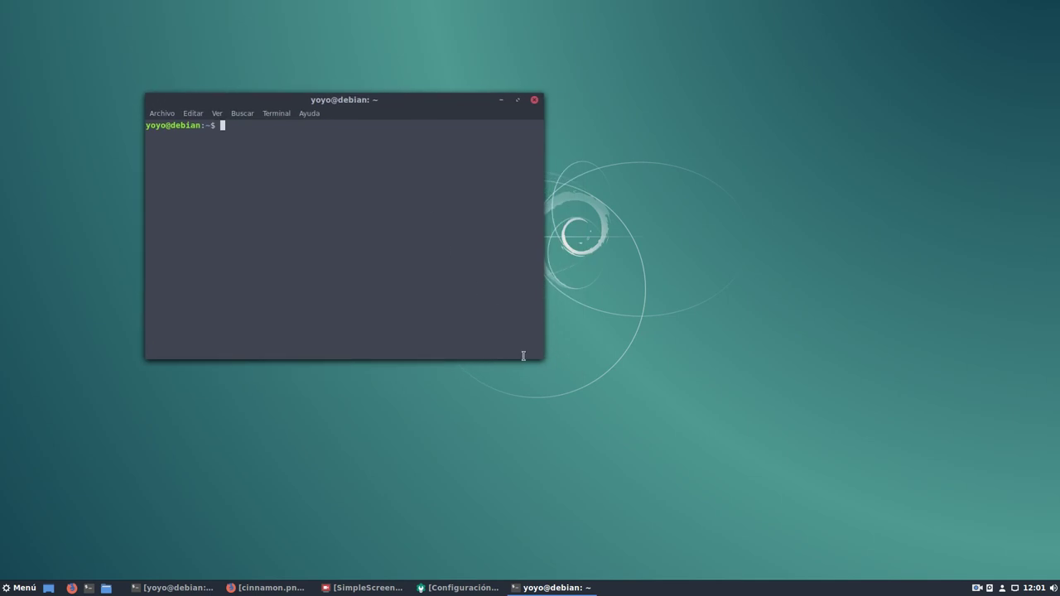
drag(538, 360, 1006, 516)
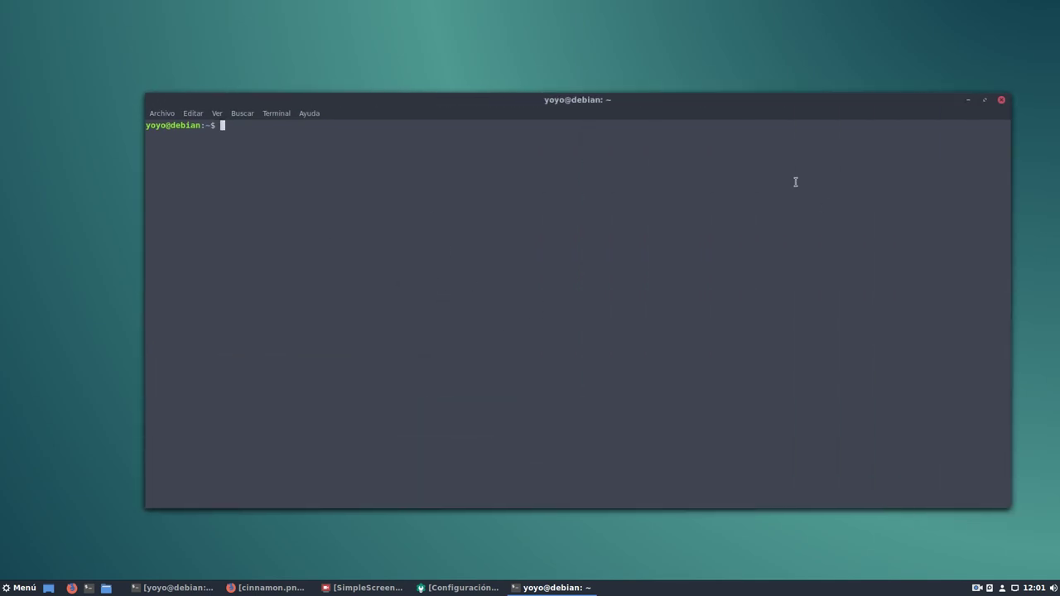
drag(628, 103, 555, 52)
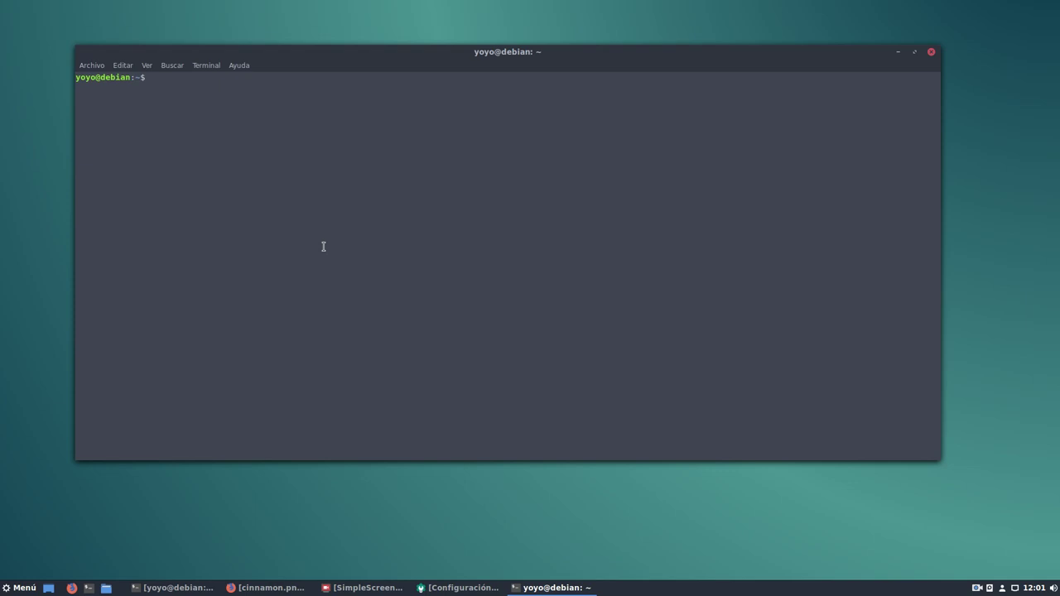
Refresh the package lists with sudo apt update, entering the account password, and upgrade the packages with sudo apt upgrade.
text(sudo apt update)
key(Return)
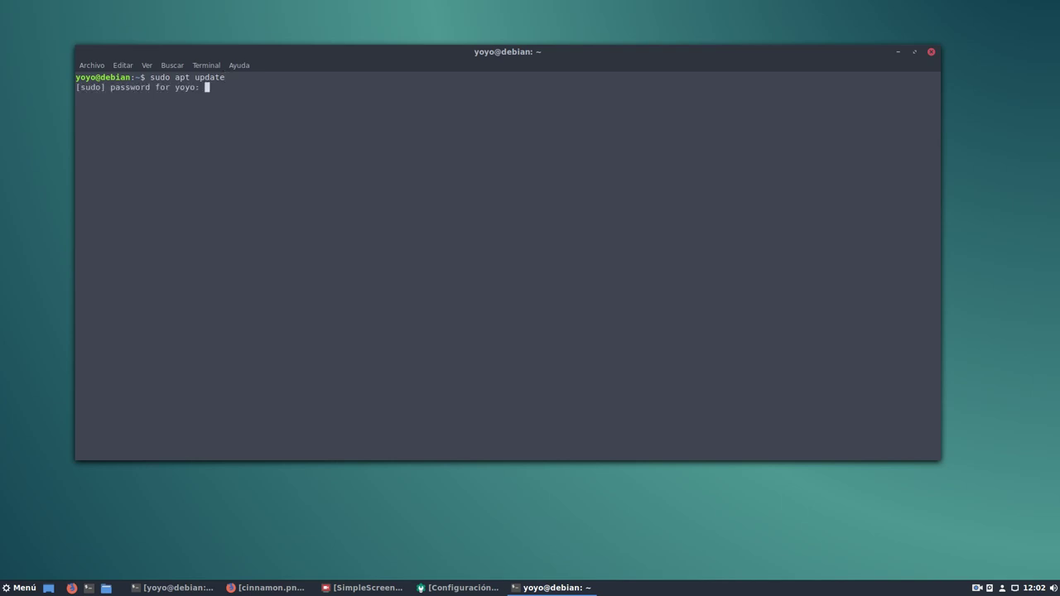
key(Return)
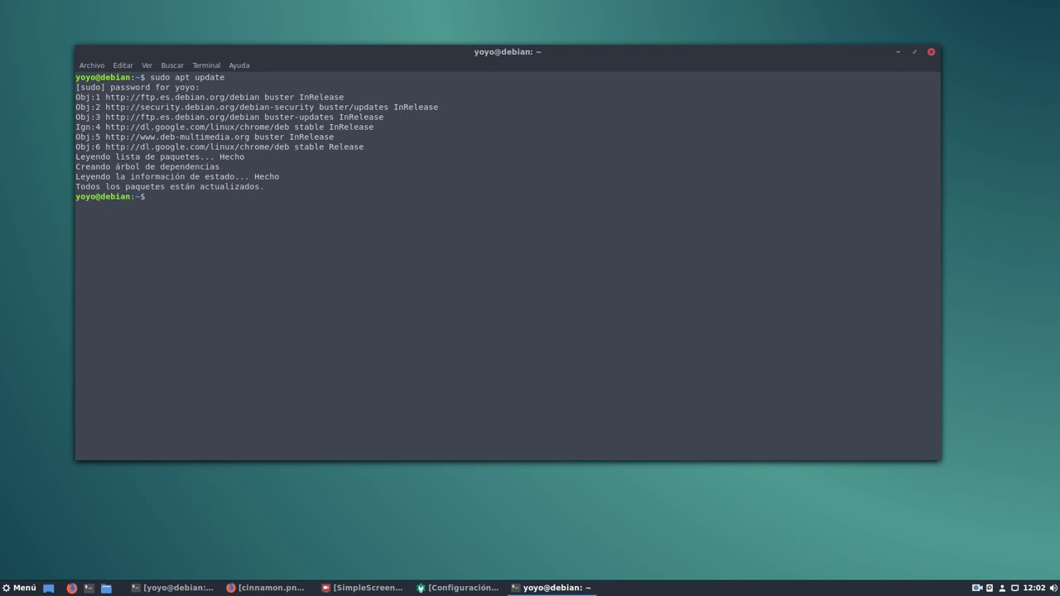
text(sudo apt upgrade)
key(Return)
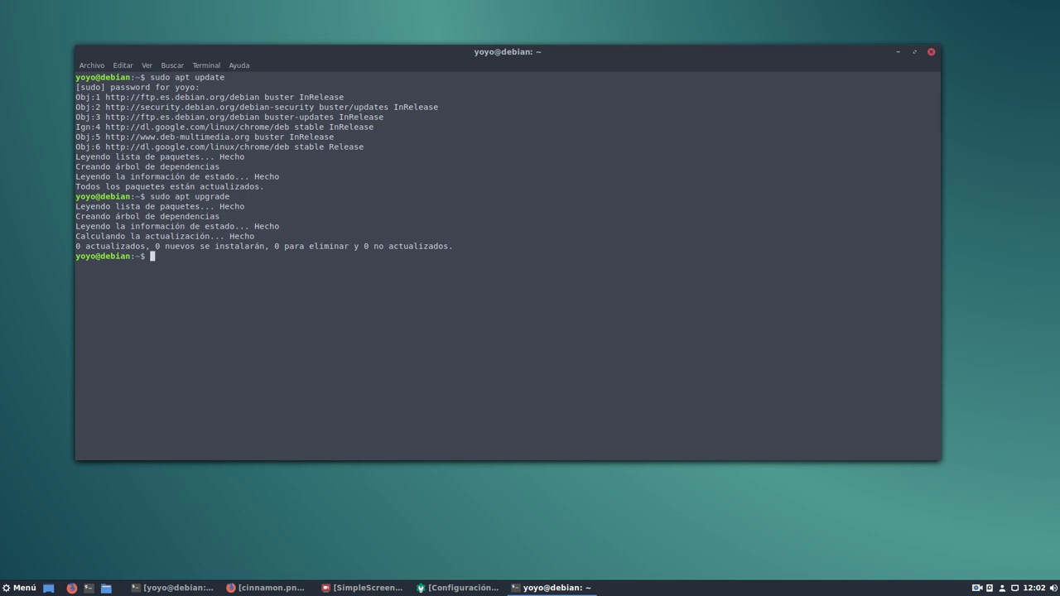
Run htop in the terminal to examine processor and memory use, and minimize the terminal window.
text(htop)
key(Return)
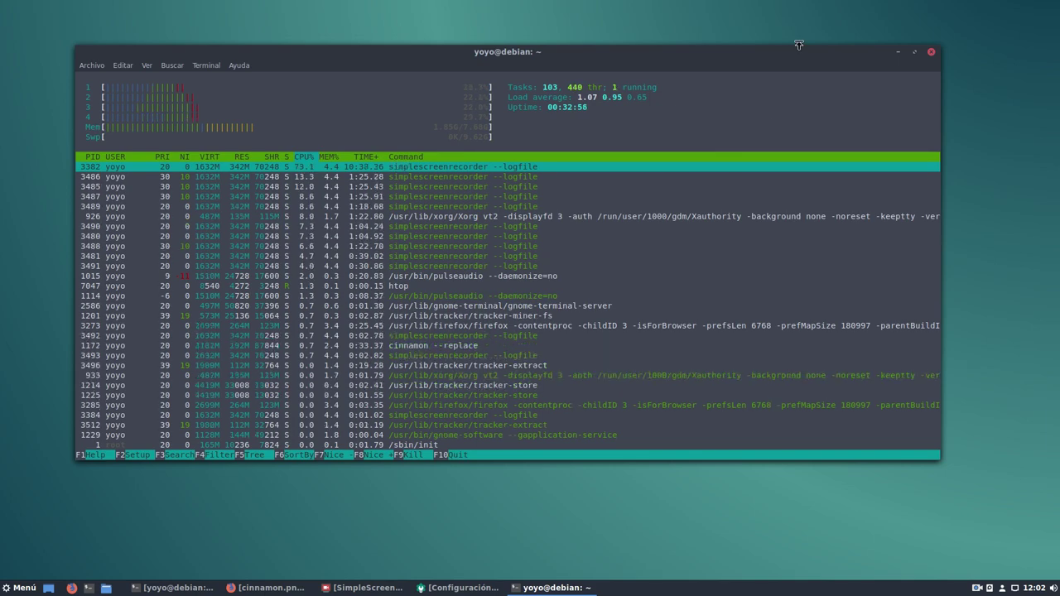
drag(739, 61, 744, 59)
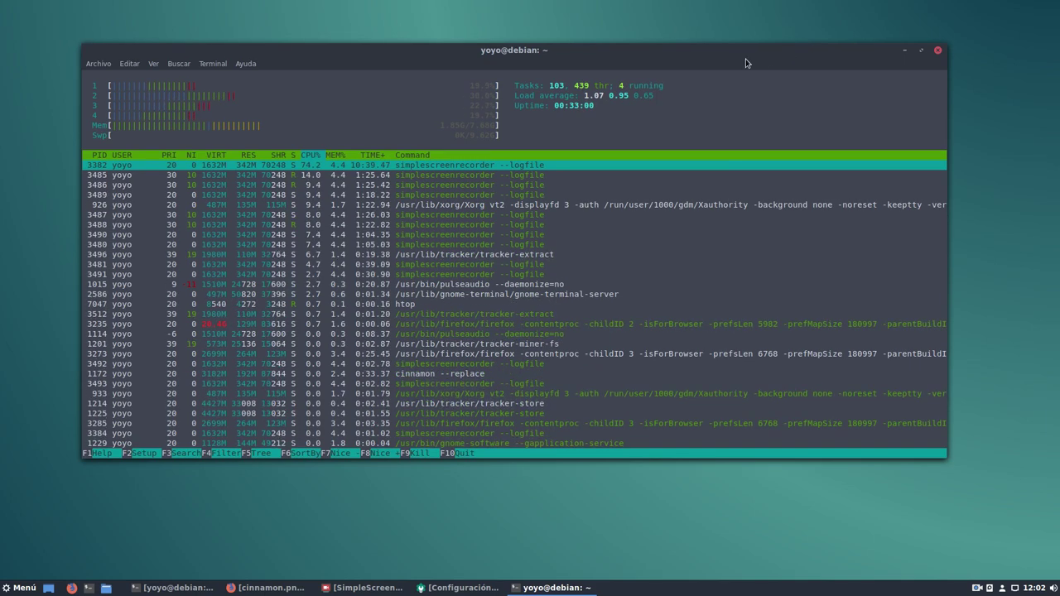
click(905, 52)
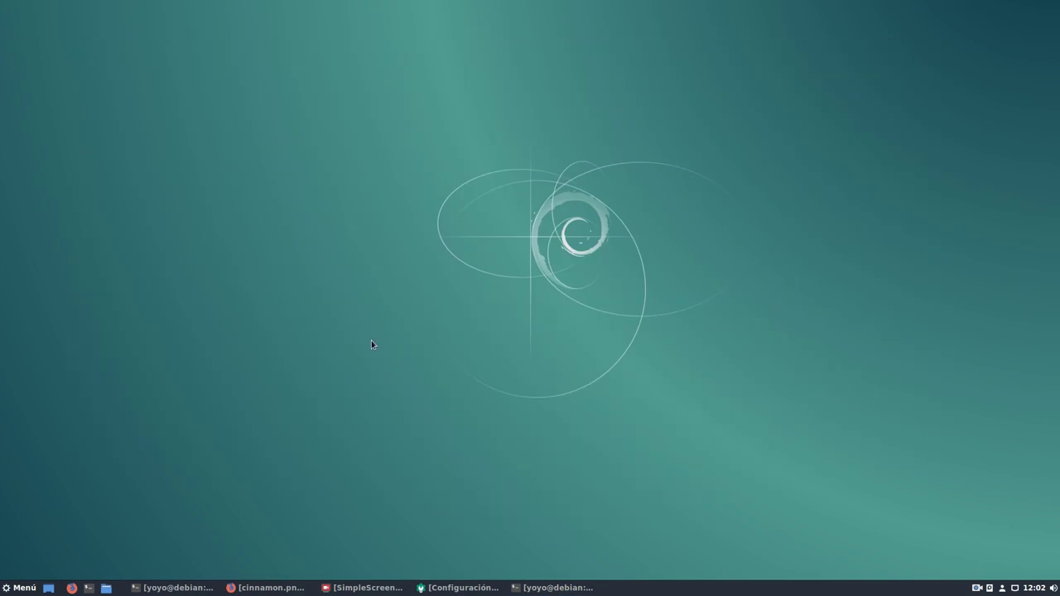